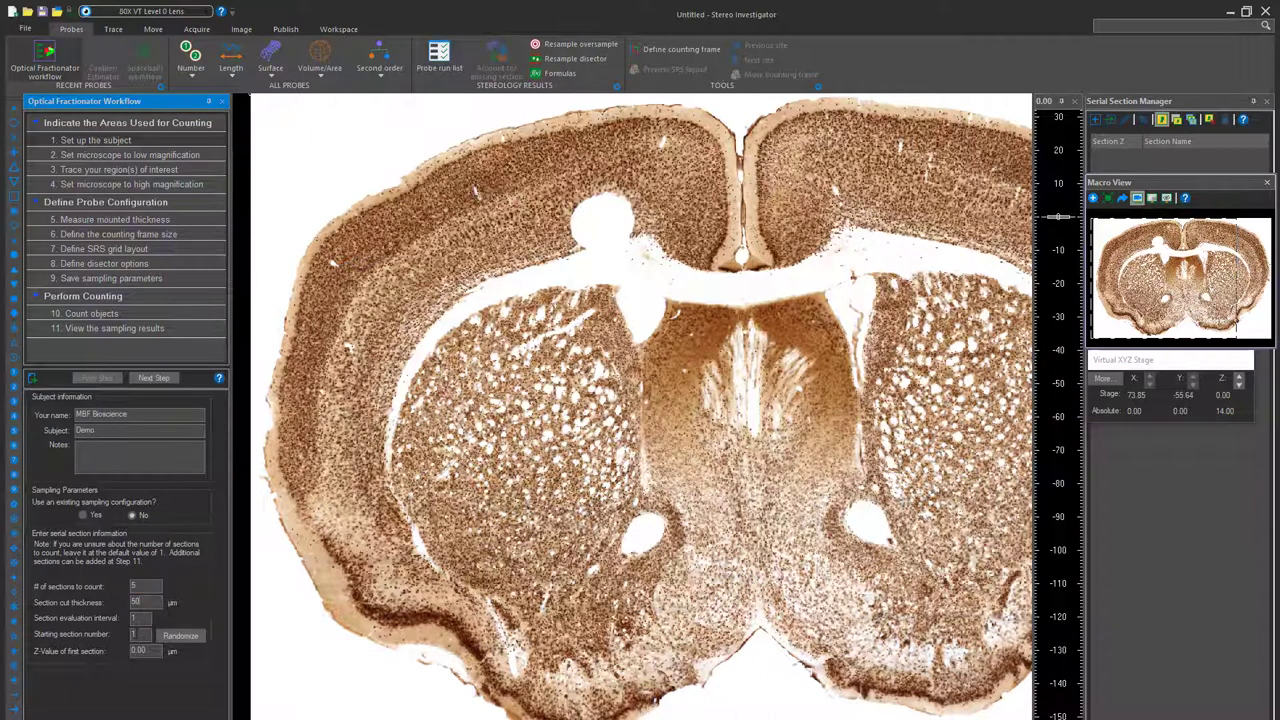
Finish the serial section information and select the 5X VT Level 4 low-magnification objective
{"action": "left_click", "coordinate": [165, 635]}
{"action": "left_click", "coordinate": [154, 378]}
{"action": "left_click", "coordinate": [165, 457]}
{"action": "left_click", "coordinate": [170, 505]}
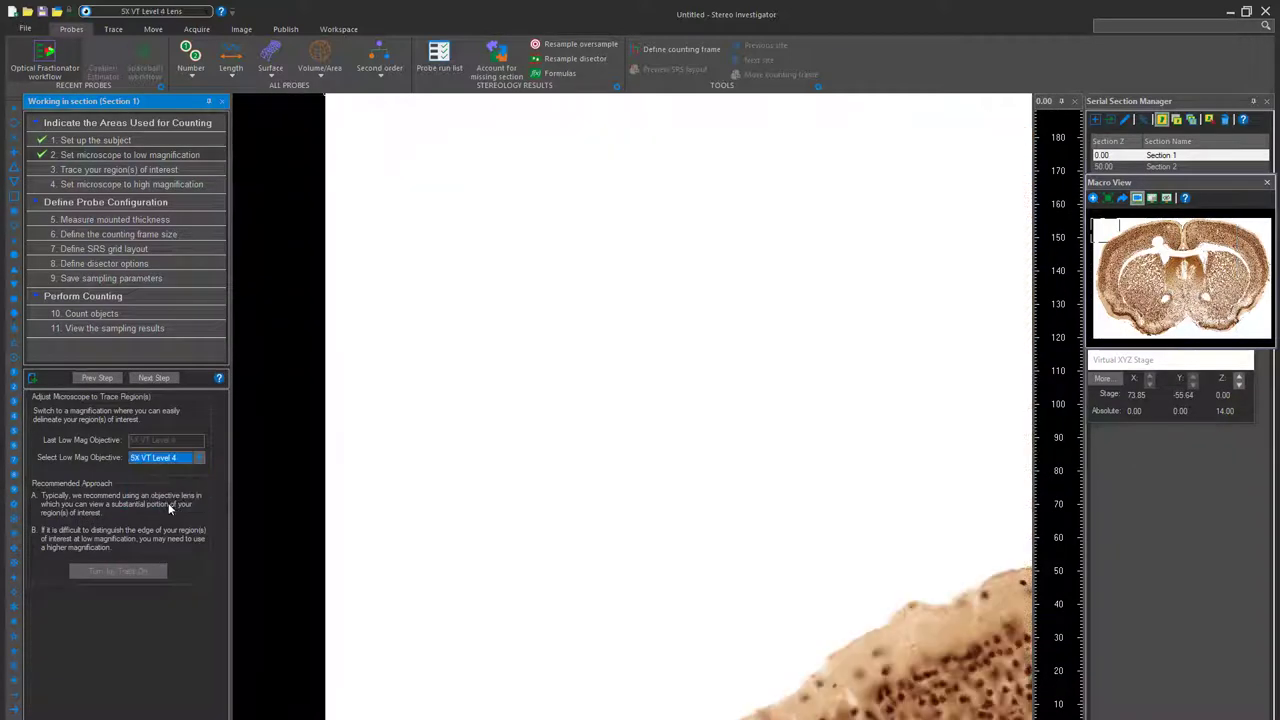
{"action": "left_click", "coordinate": [165, 457]}
{"action": "left_click", "coordinate": [165, 457]}
Trace the pink Brain contour around the tissue section's edge and midline
{"action": "left_click", "coordinate": [155, 378]}
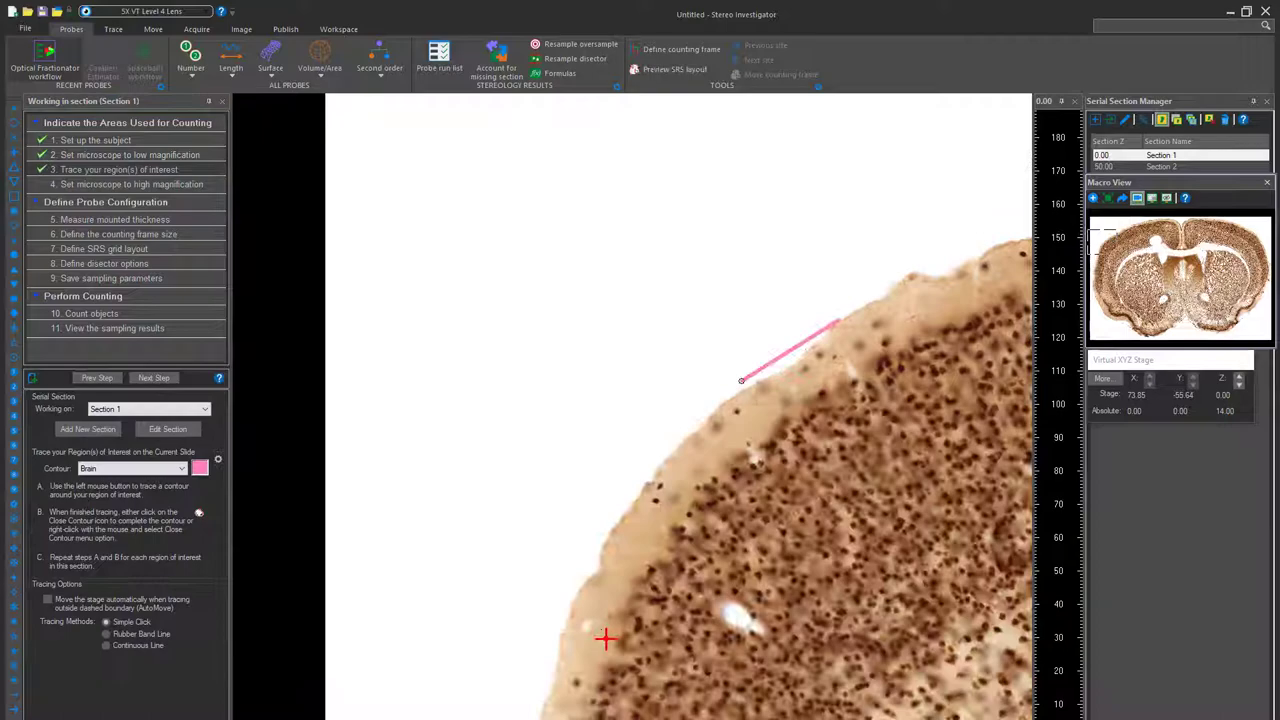
{"action": "left_click", "coordinate": [420, 655]}
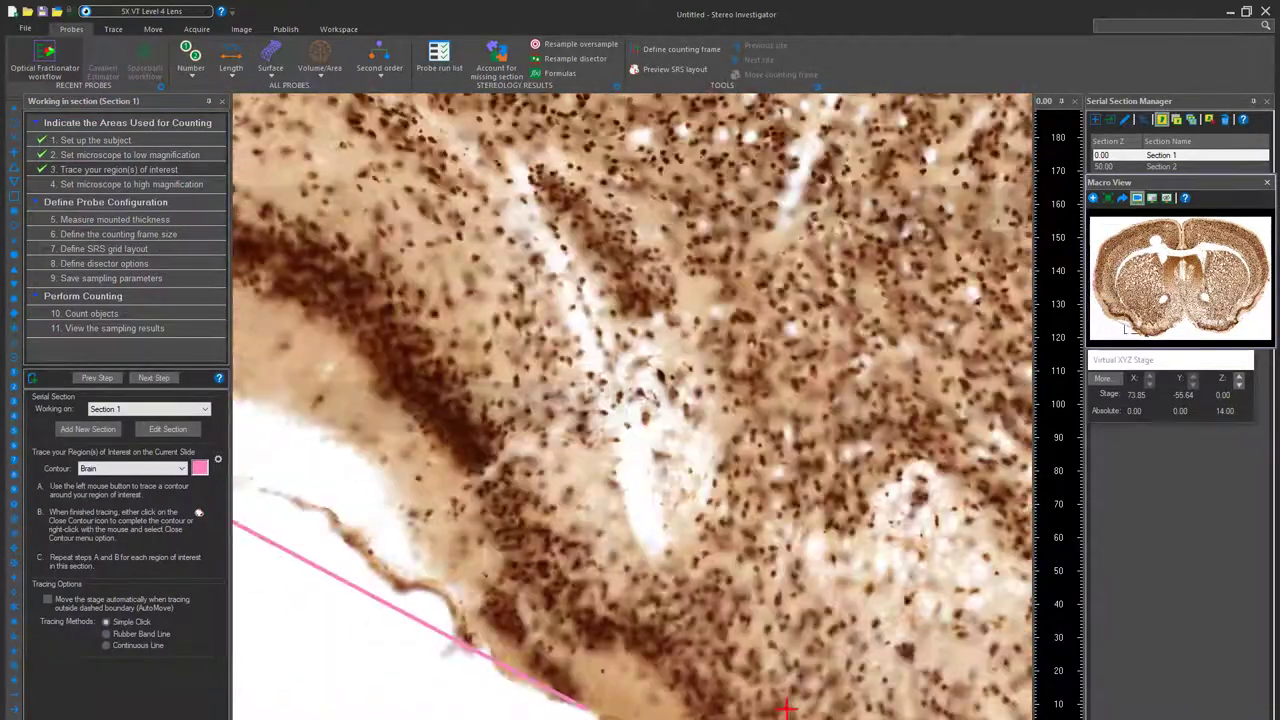
{"action": "left_click", "coordinate": [900, 677]}
{"action": "left_click", "coordinate": [963, 529]}
{"action": "left_click", "coordinate": [849, 349]}
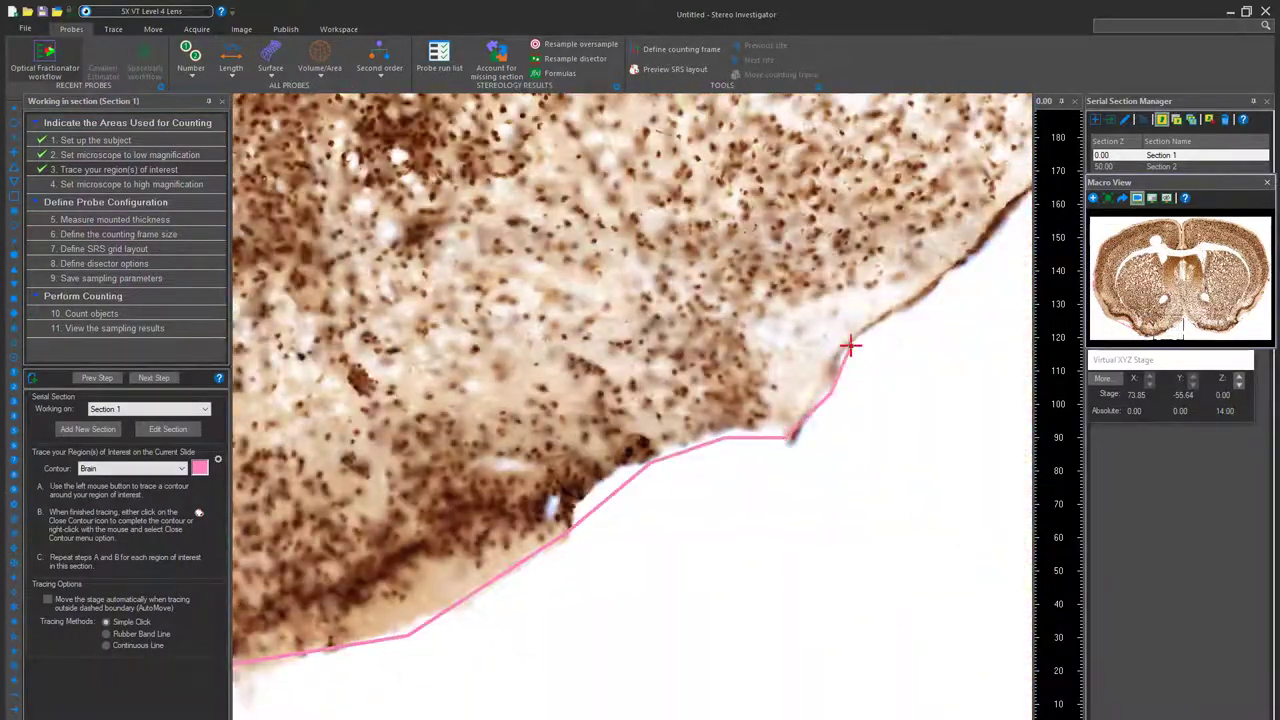
{"action": "left_click", "coordinate": [675, 480]}
{"action": "left_click", "coordinate": [674, 249]}
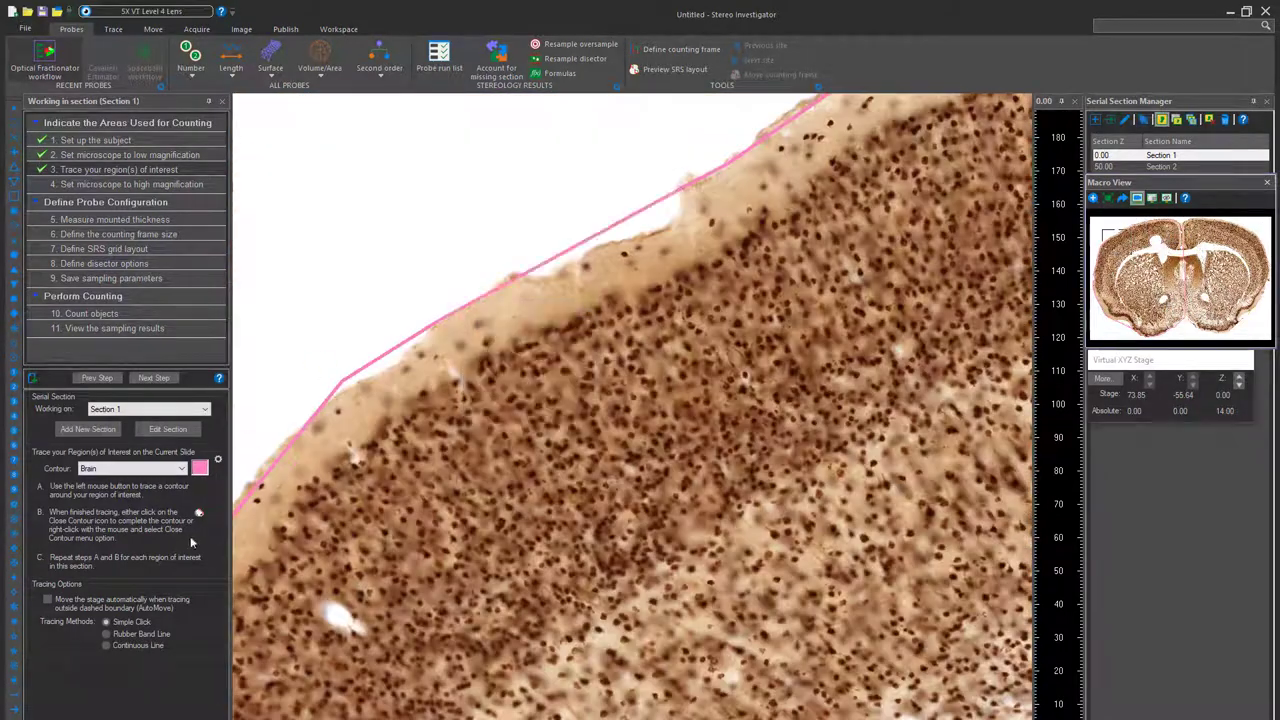
Switch to the 40X VT Level 1 objective for counting
{"action": "left_click", "coordinate": [145, 379]}
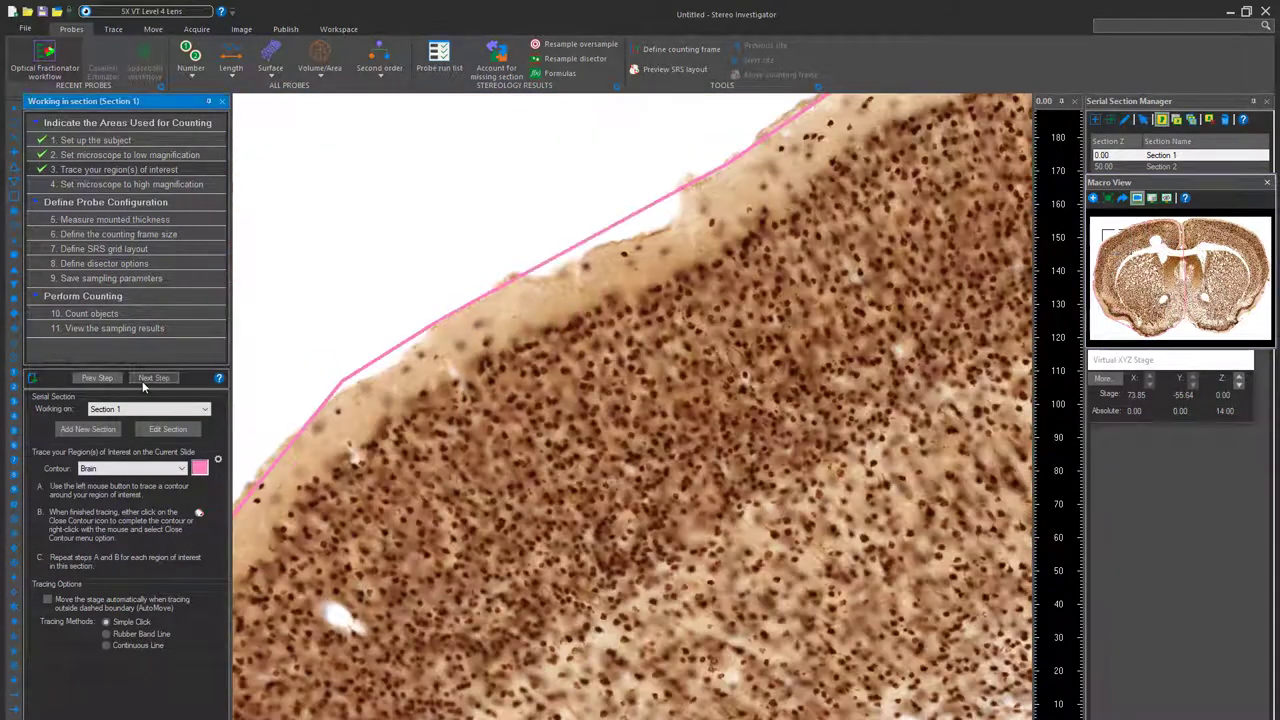
{"action": "left_click", "coordinate": [197, 456]}
{"action": "left_click", "coordinate": [186, 477]}
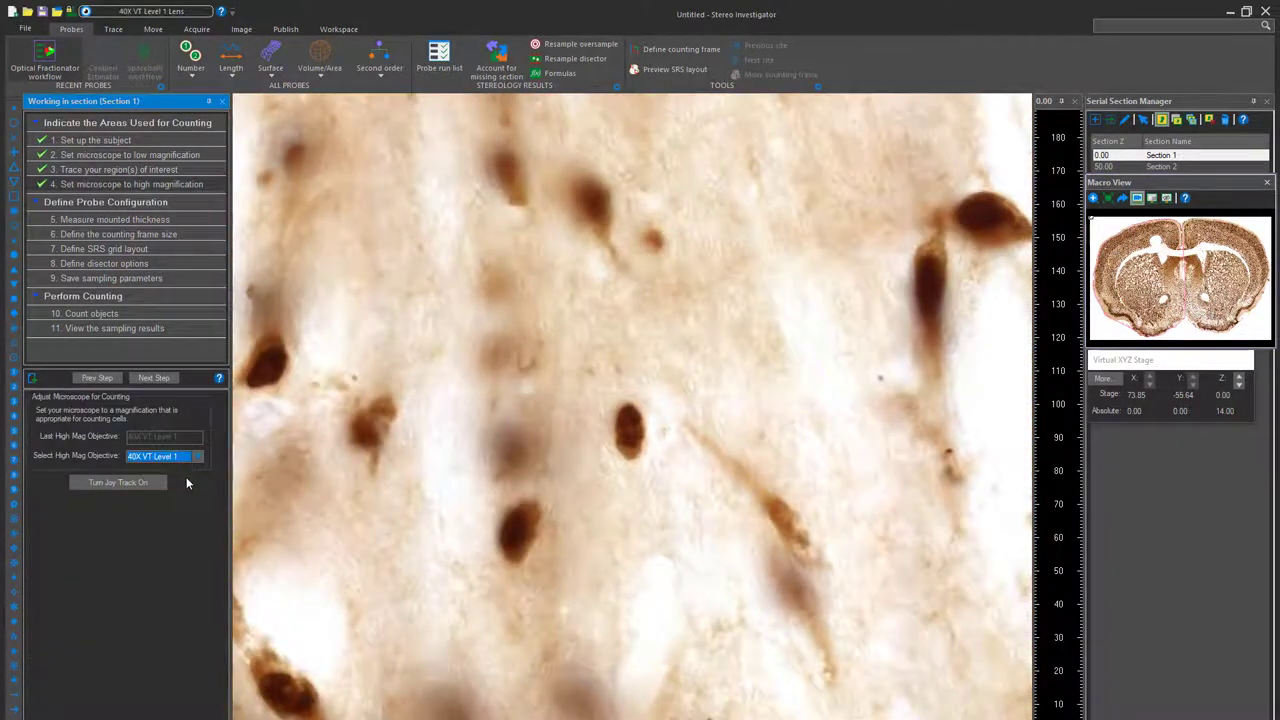
Accept the 35 µm counting frame, 1000 µm SRS grid and 12 µm disector height, then save parameters
{"action": "left_click", "coordinate": [152, 378]}
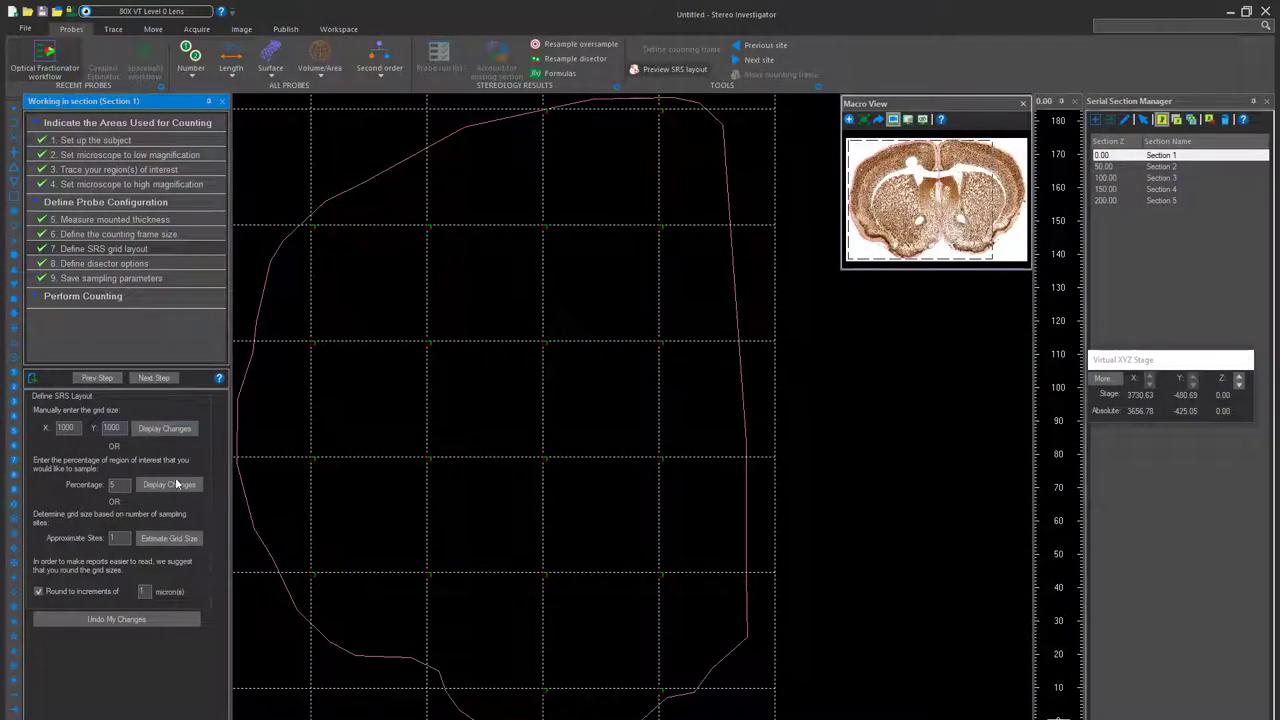
{"action": "left_click", "coordinate": [160, 377]}
{"action": "left_click", "coordinate": [155, 379]}
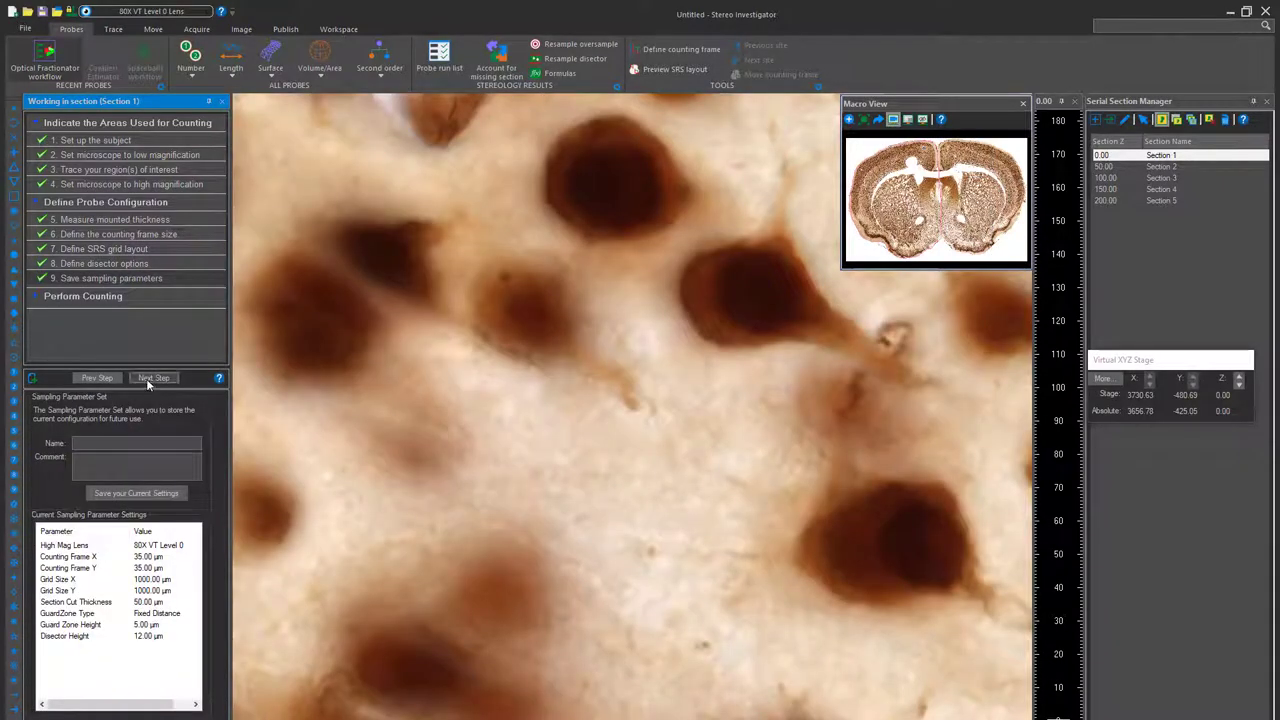
{"action": "left_click", "coordinate": [146, 378]}
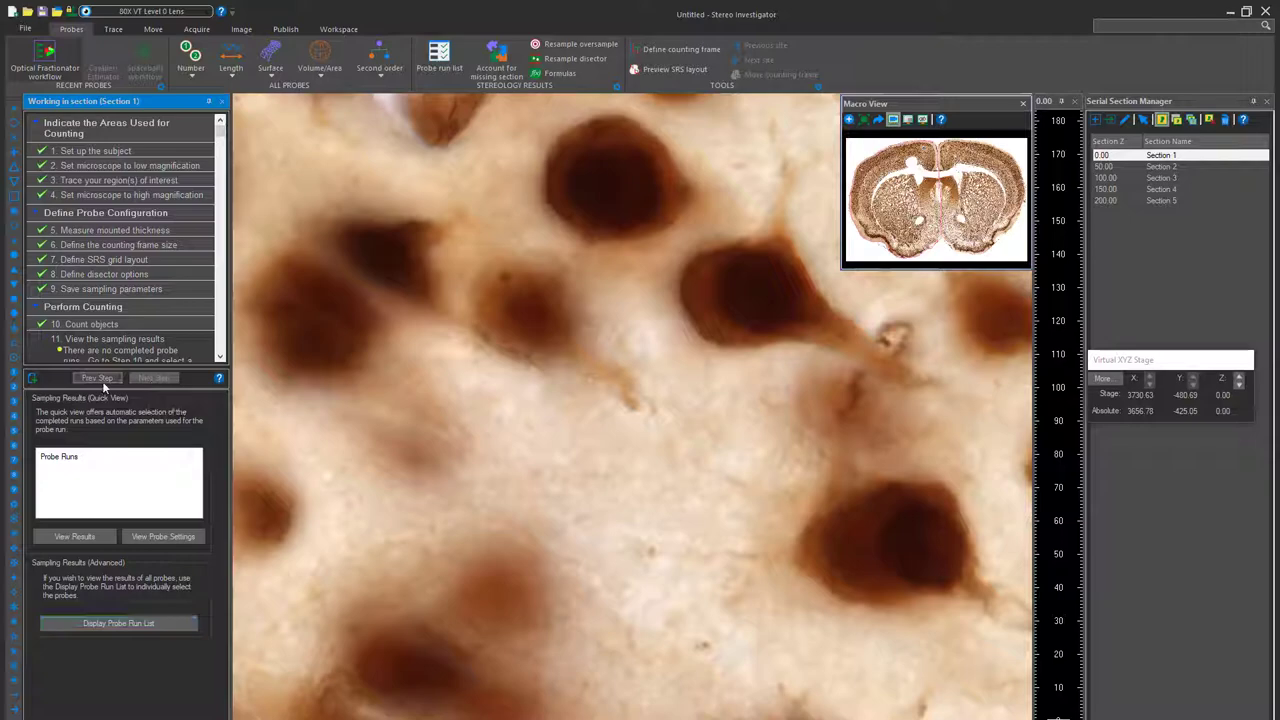
Start counting on the probe run, confirming the section's top and bottom focus
{"action": "left_click", "coordinate": [102, 381]}
{"action": "double_click", "coordinate": [85, 458]}
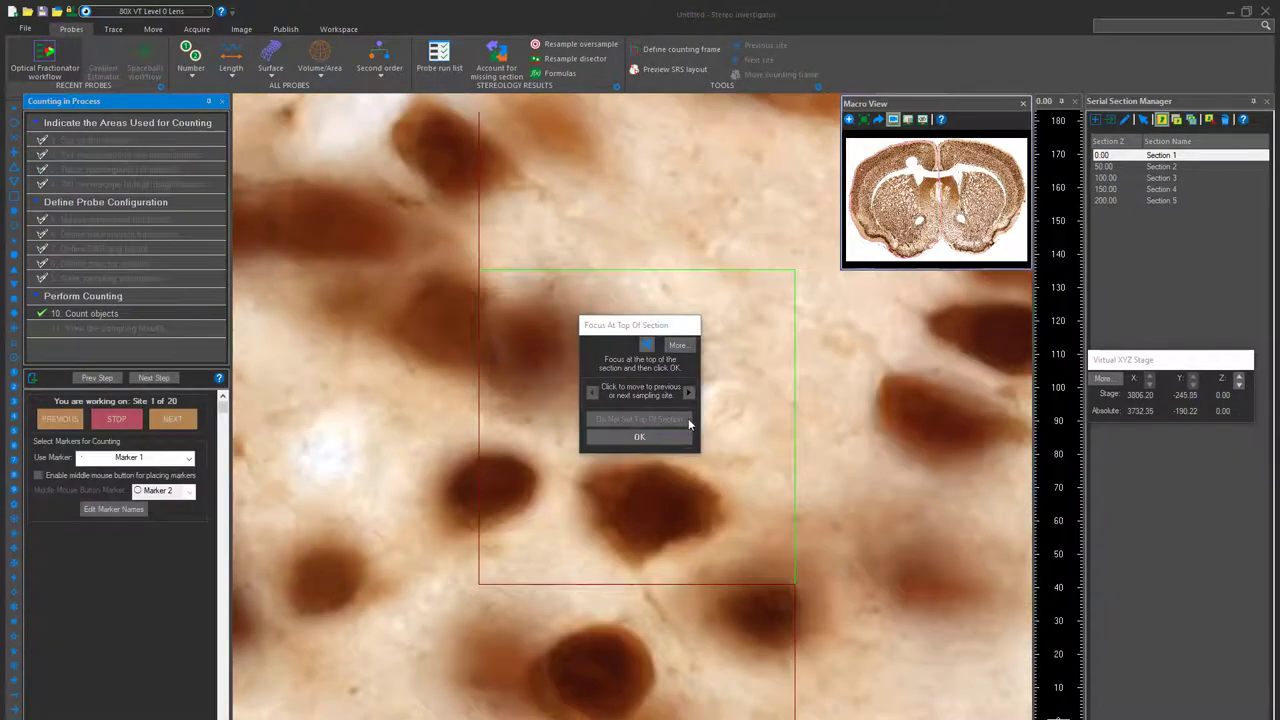
{"action": "scroll", "coordinate": [976, 613], "scroll_direction": "down", "scroll_amount": 5}
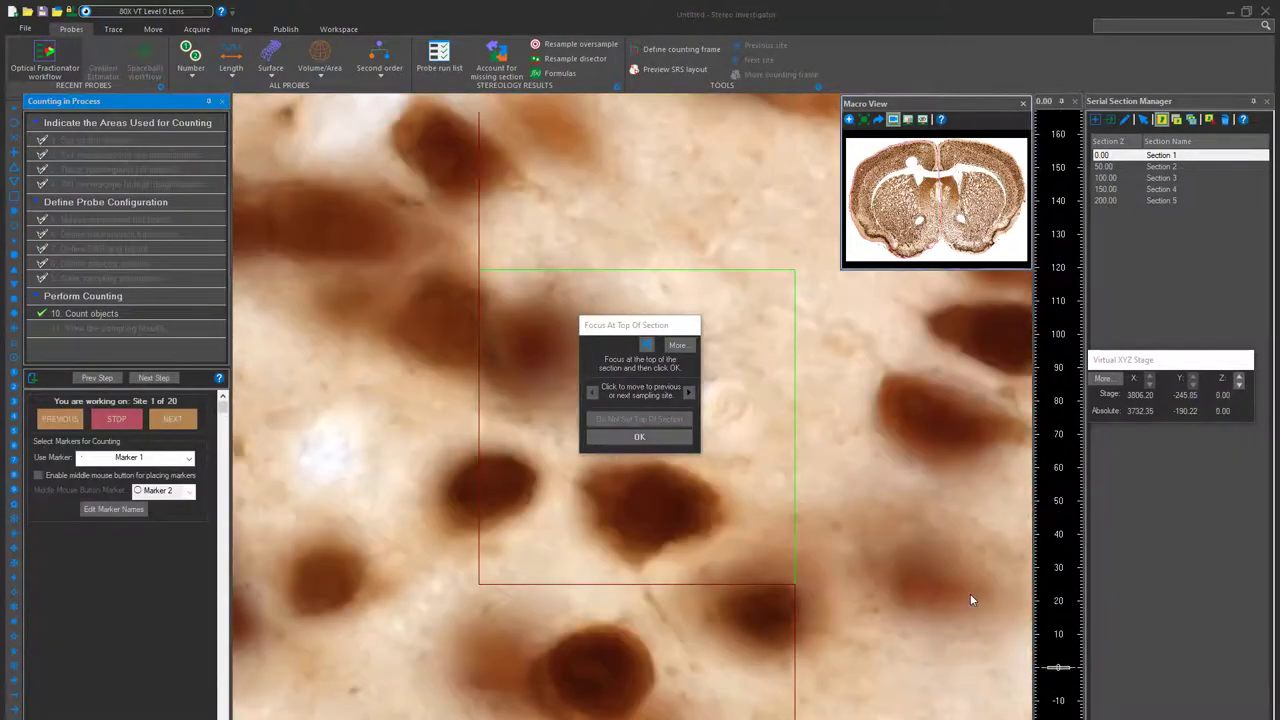
{"action": "scroll", "coordinate": [771, 514], "scroll_direction": "down", "scroll_amount": 5}
{"action": "left_click", "coordinate": [677, 437]}
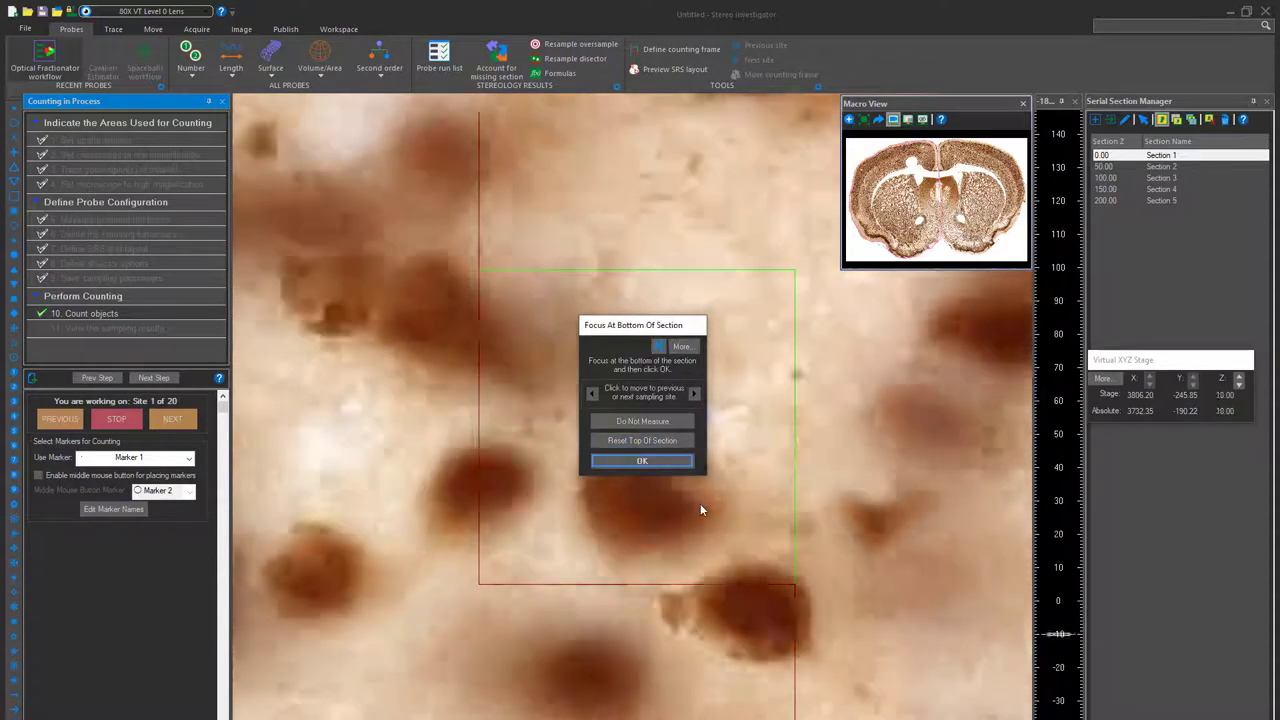
{"action": "scroll", "coordinate": [700, 508], "scroll_direction": "down", "scroll_amount": 3}
{"action": "left_click", "coordinate": [642, 460]}
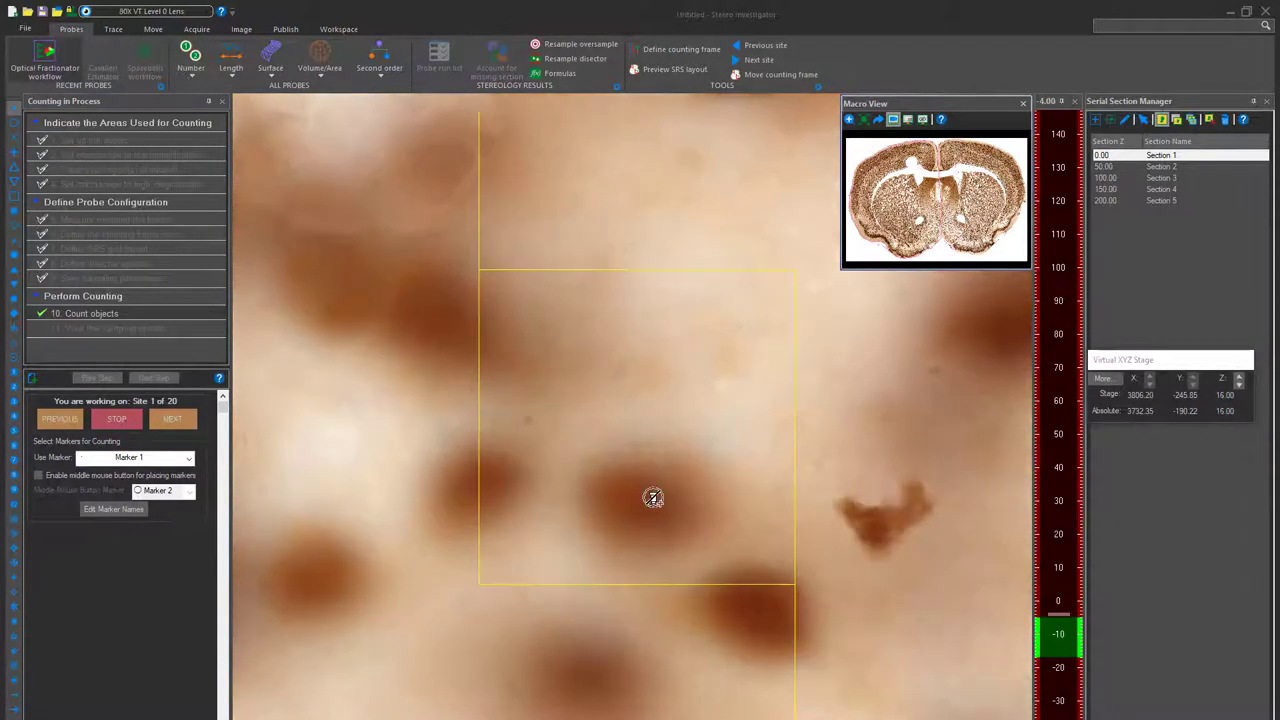
Switch to Marker 3 and focus through the section to count cells
{"action": "key", "text": "3"}
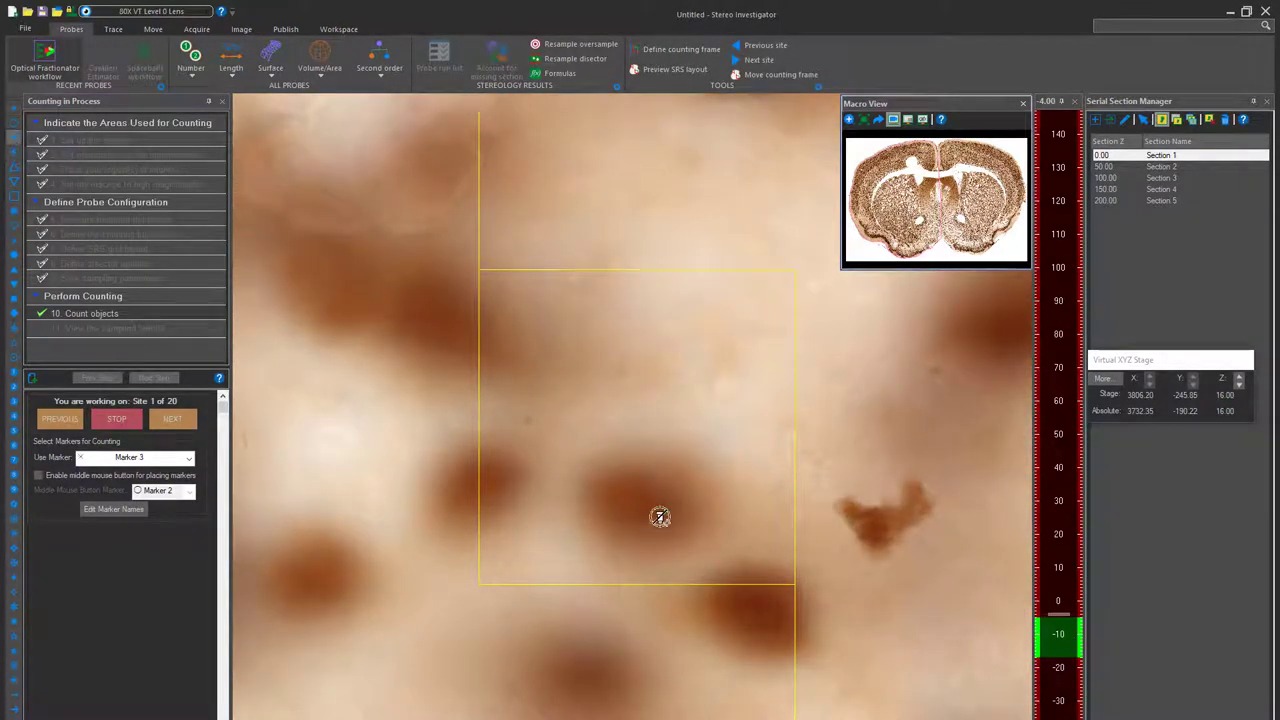
{"action": "scroll", "coordinate": [663, 430], "scroll_direction": "up", "scroll_amount": 5}
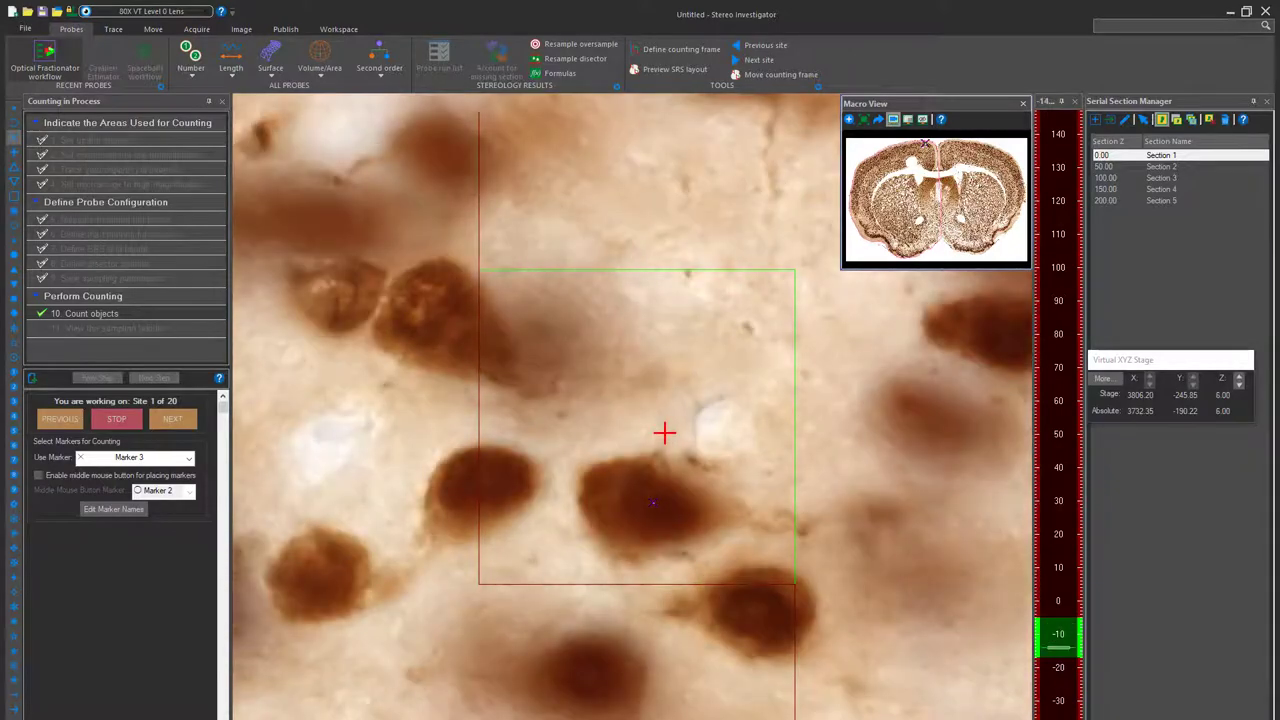
{"action": "scroll", "coordinate": [665, 432], "scroll_direction": "down", "scroll_amount": 2}
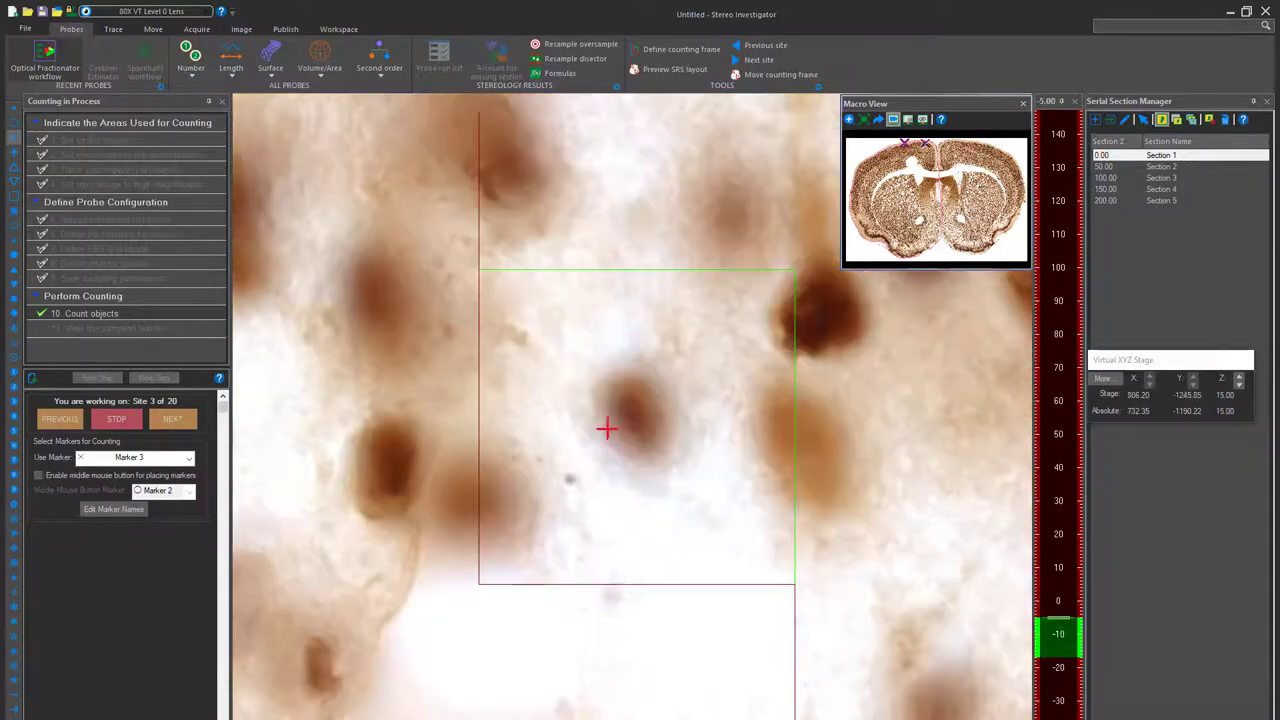
{"action": "scroll", "coordinate": [614, 407], "scroll_direction": "up", "scroll_amount": 3}
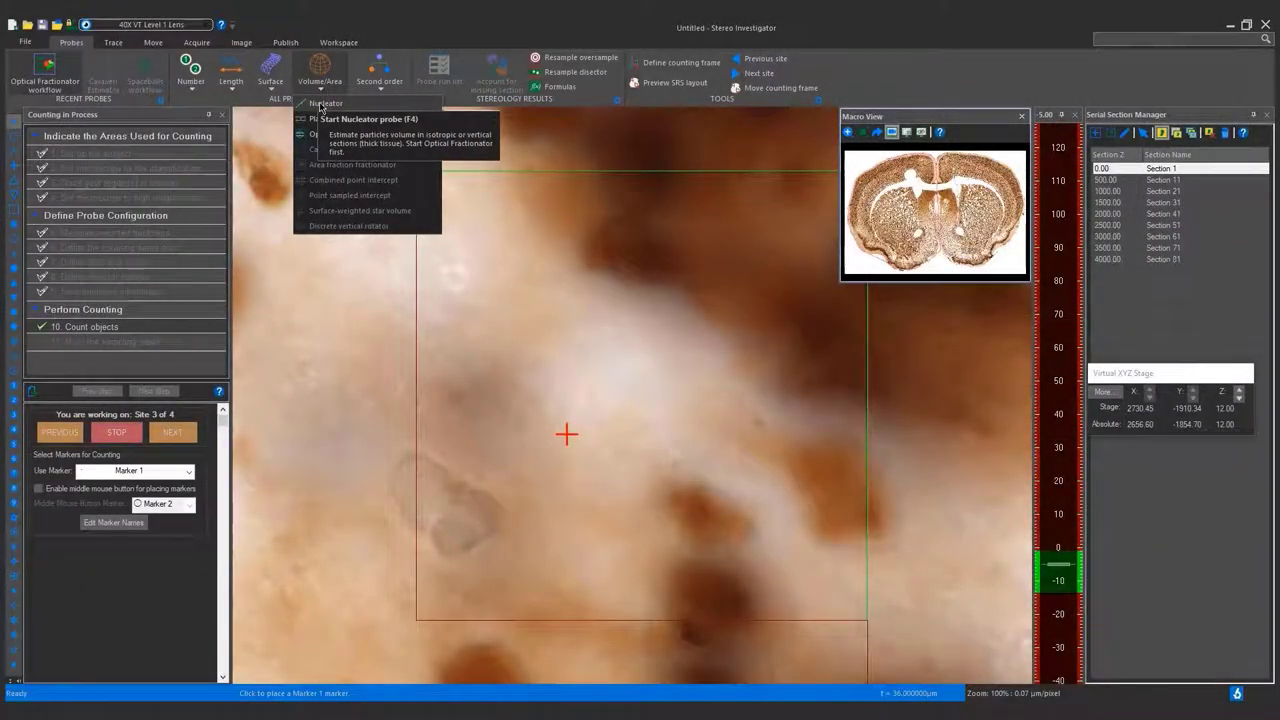
Measure one cell with the Nucleator: mark its centre and four ray-edge crossings, then finish
{"action": "left_click", "coordinate": [322, 104]}
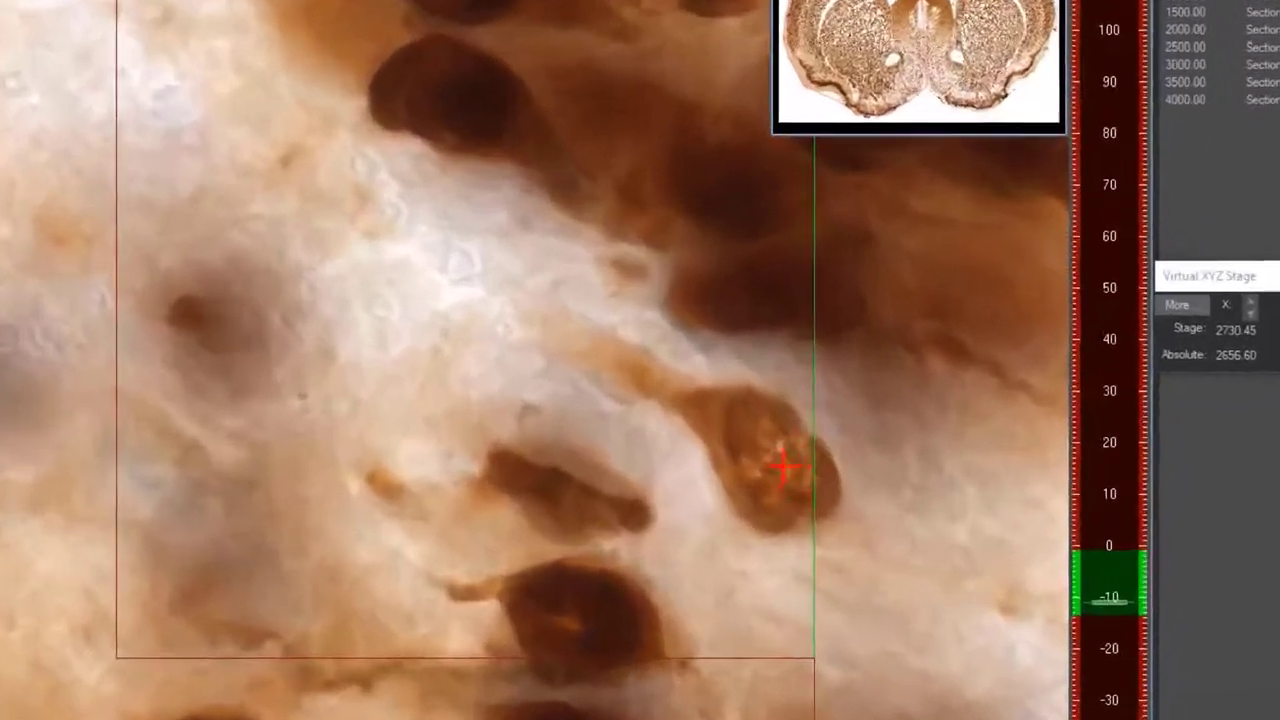
{"action": "left_click", "coordinate": [838, 490]}
{"action": "left_click", "coordinate": [790, 413]}
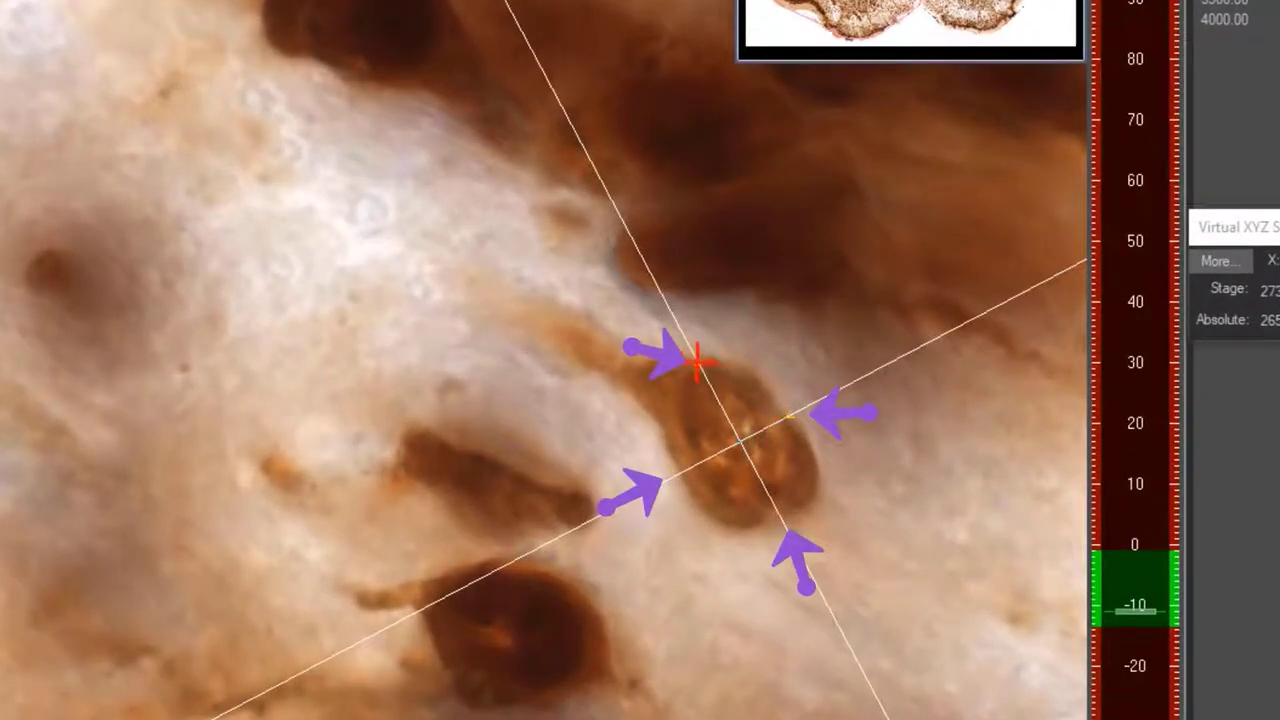
{"action": "left_click", "coordinate": [695, 361]}
{"action": "left_click", "coordinate": [672, 479]}
{"action": "left_click", "coordinate": [779, 516]}
{"action": "right_click", "coordinate": [745, 485]}
{"action": "left_click", "coordinate": [755, 495]}
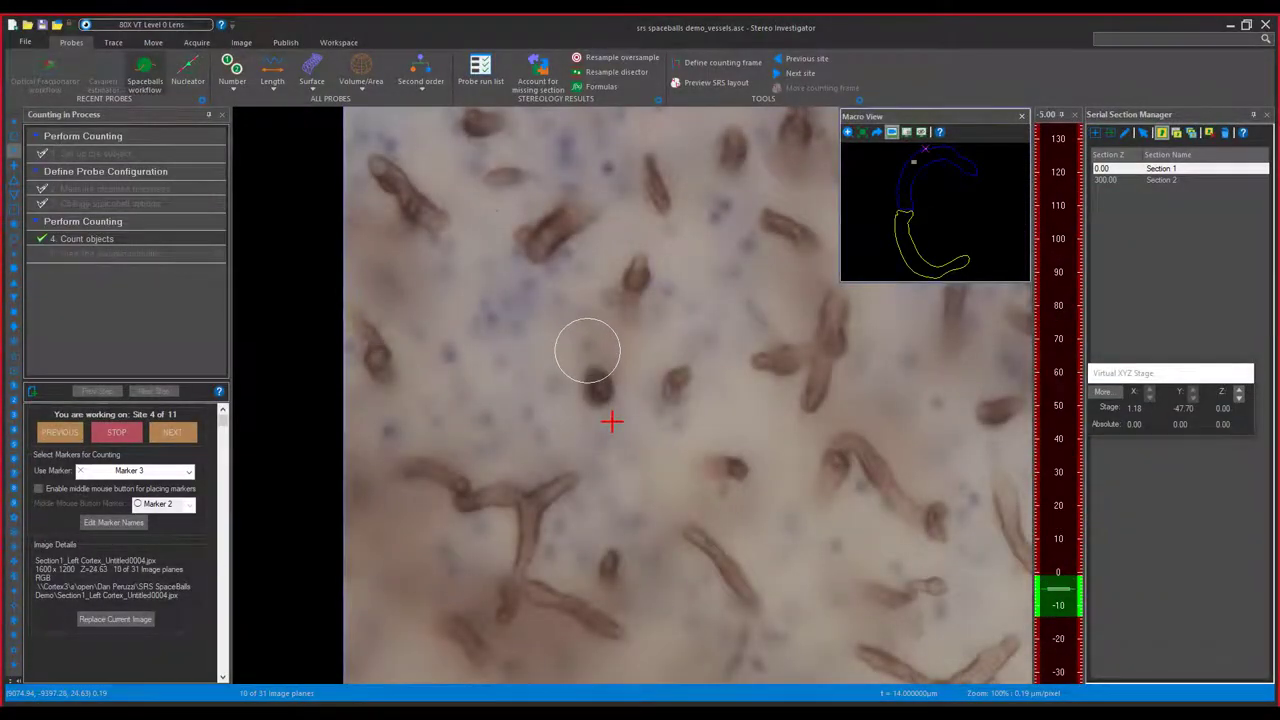
Focus through image planes counting vessels touching the Spaceballs sphere at each site through 11
{"action": "scroll", "coordinate": [611, 422], "scroll_direction": "down", "scroll_amount": 1}
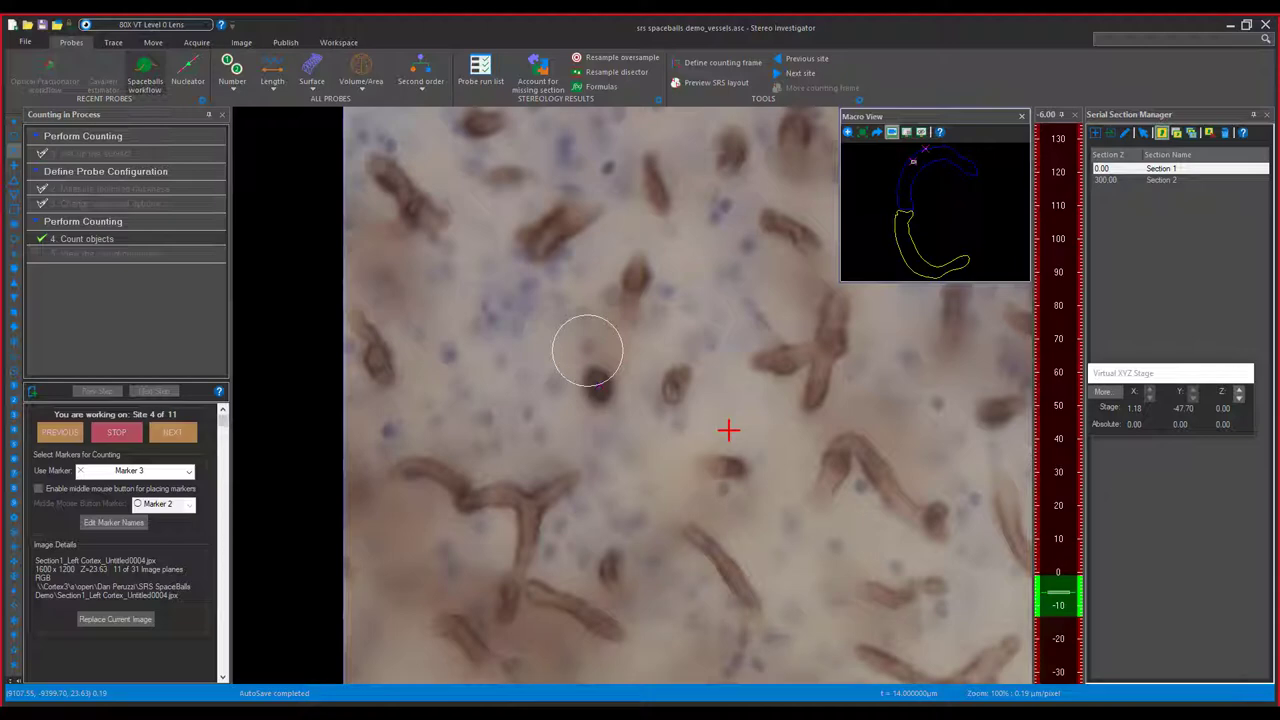
{"action": "scroll", "coordinate": [728, 430], "scroll_direction": "down", "scroll_amount": 3}
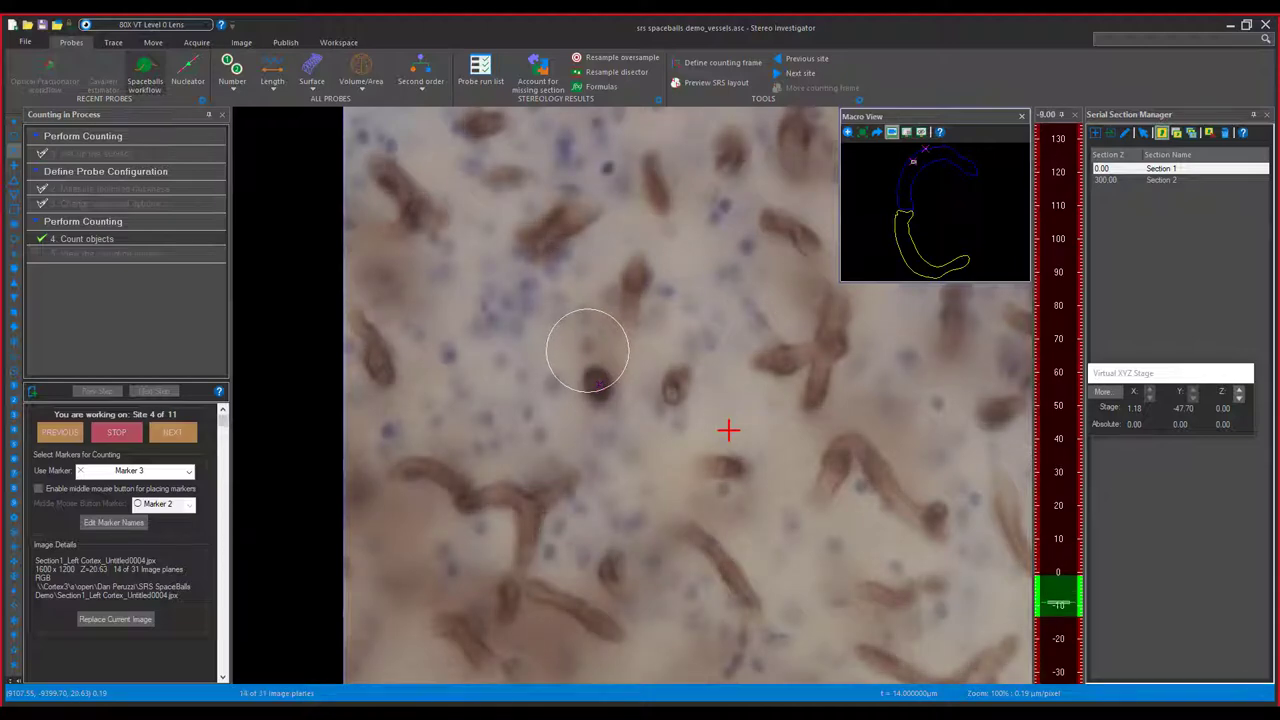
{"action": "scroll", "coordinate": [728, 430], "scroll_direction": "down", "scroll_amount": 4}
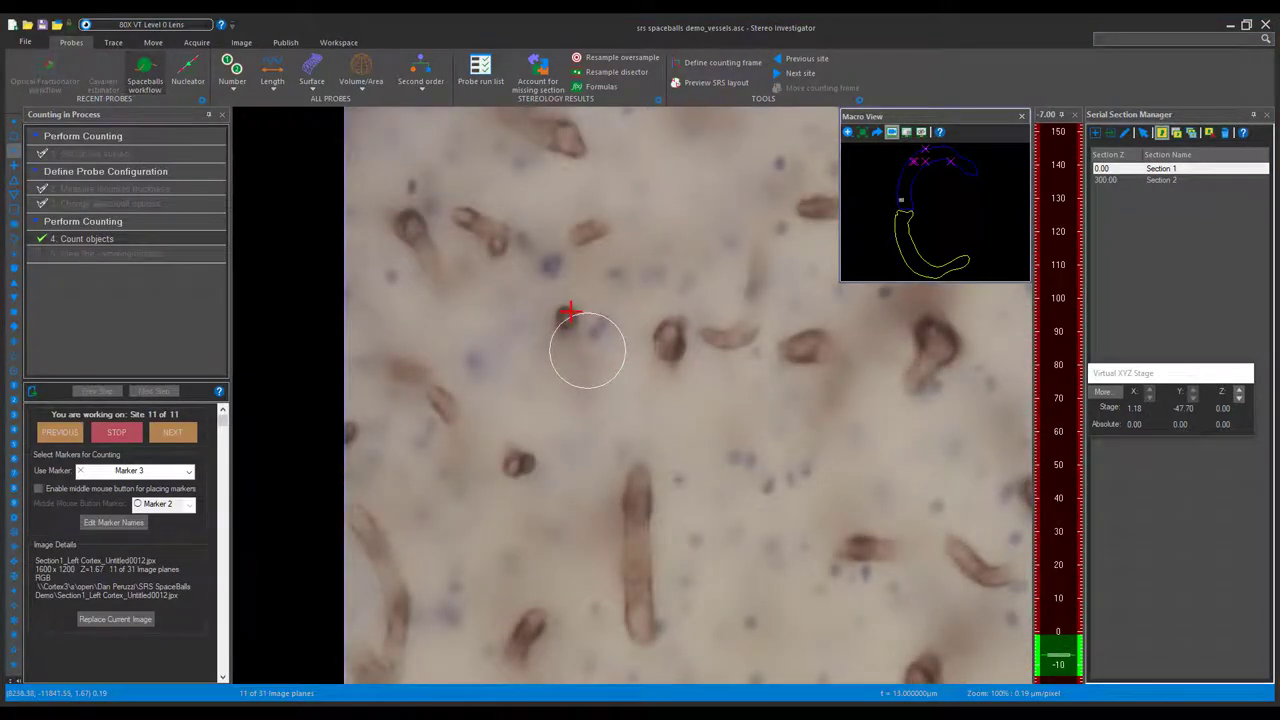
{"action": "scroll", "coordinate": [587, 350], "scroll_direction": "down", "scroll_amount": 5}
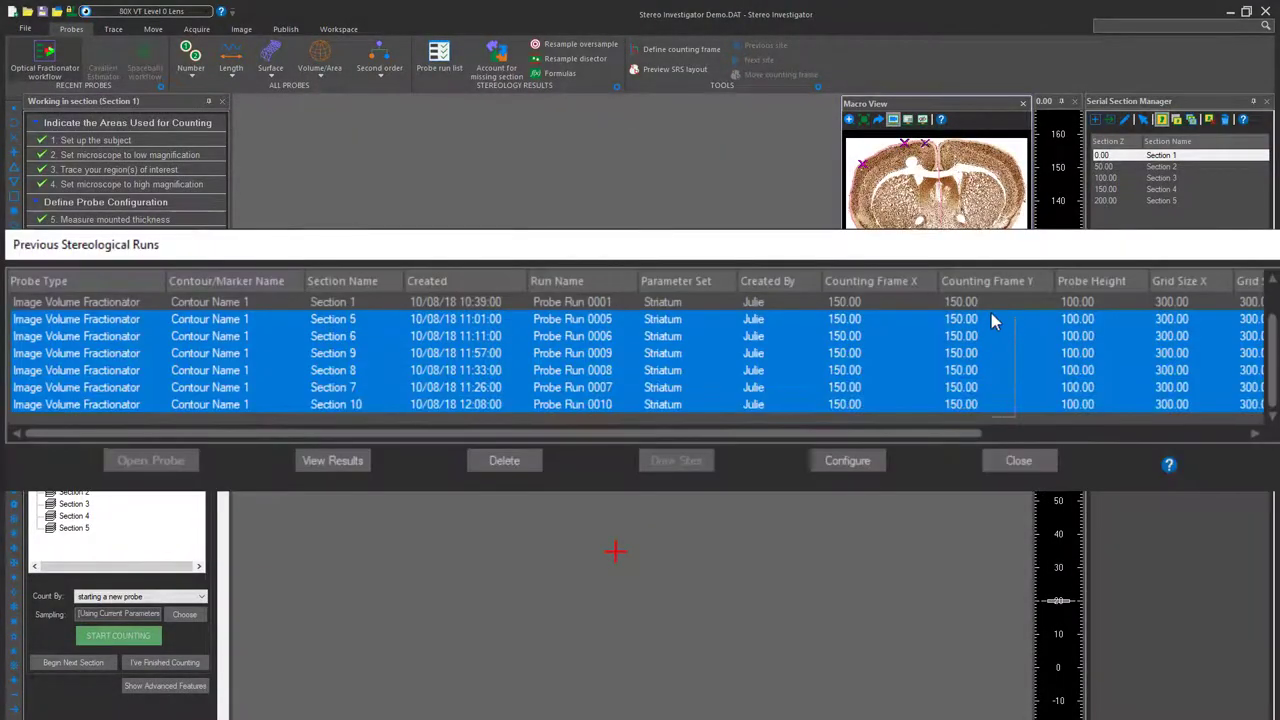
Select all Striatum probe runs and review results from counts by site through planimetry
{"action": "left_click", "coordinate": [990, 302], "text": "ctrl"}
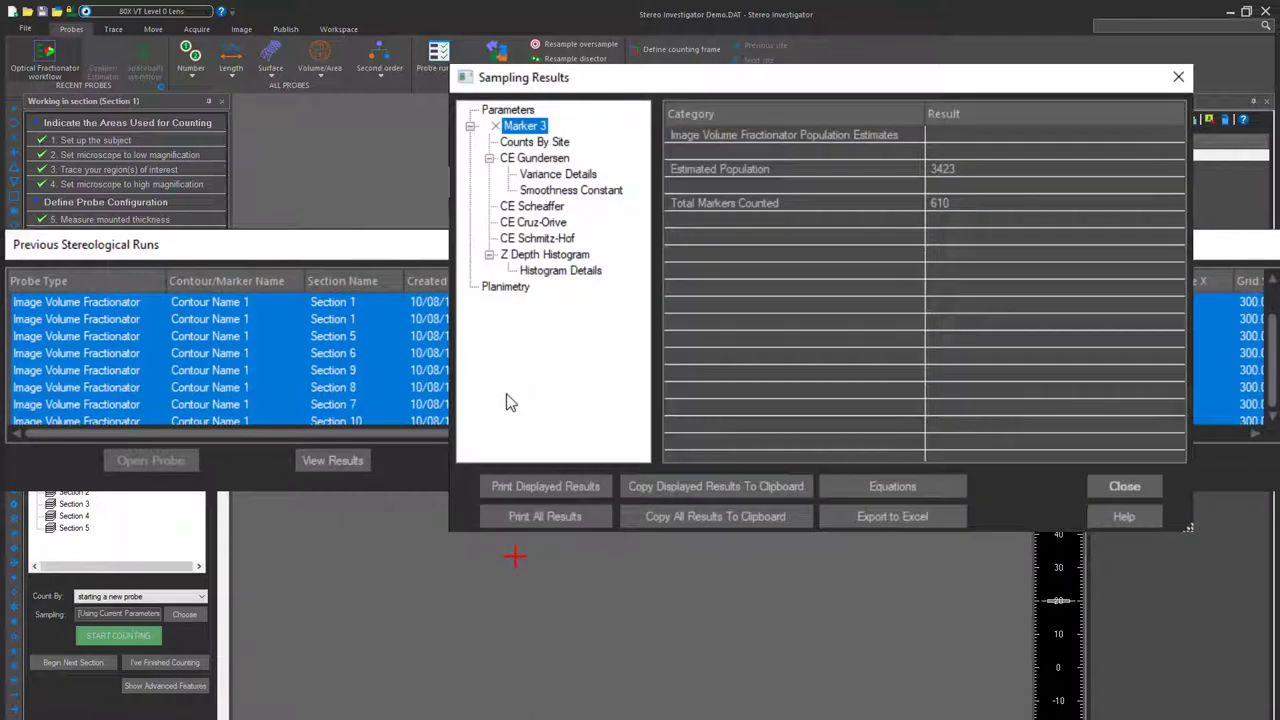
{"action": "key", "text": "Down"}
{"action": "key", "text": "Down"}
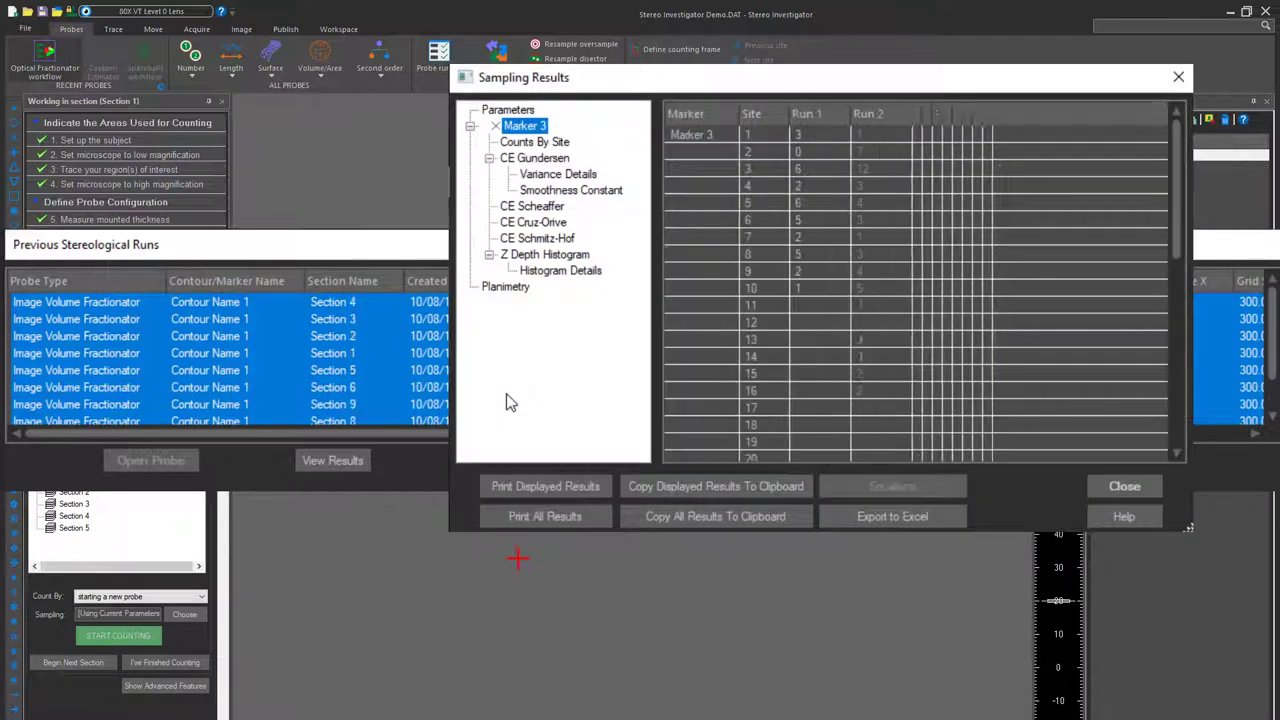
{"action": "key", "text": "Down"}
{"action": "key", "text": "Down"}
{"action": "key", "text": "Down"}
{"action": "key", "text": "Down"}
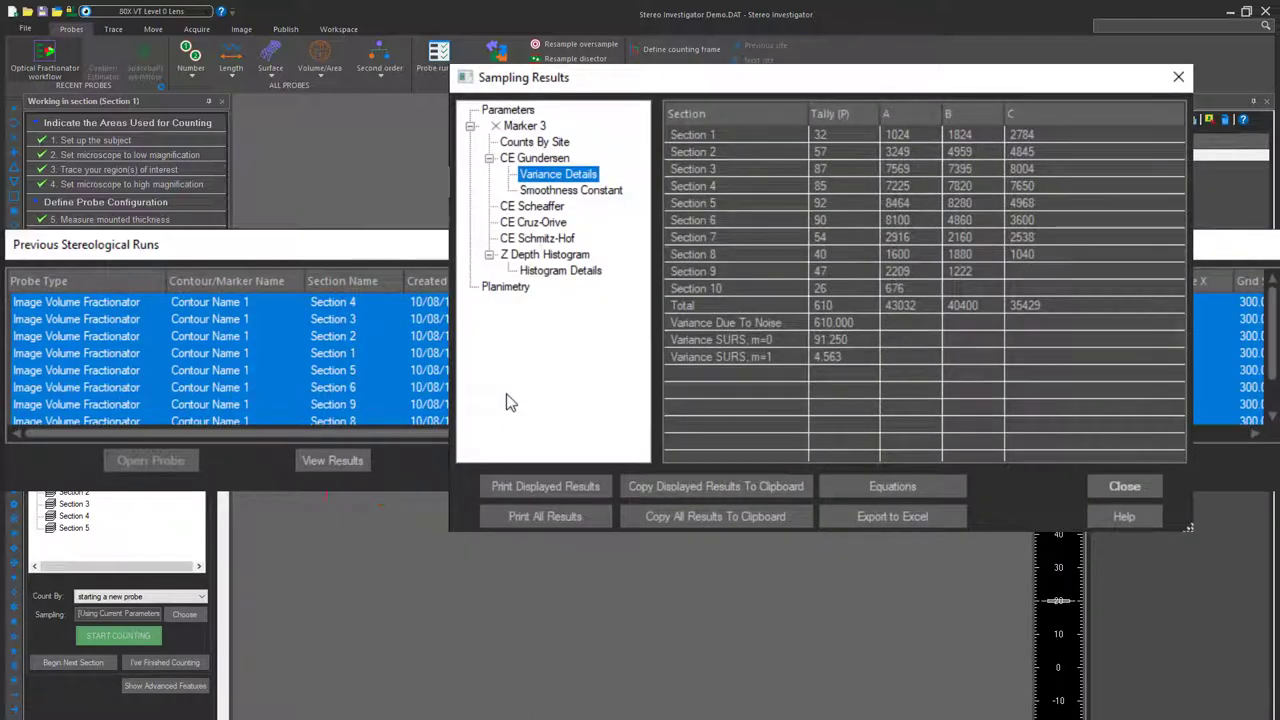
{"action": "key", "text": "Down"}
{"action": "key", "text": "Down"}
{"action": "key", "text": "Down"}
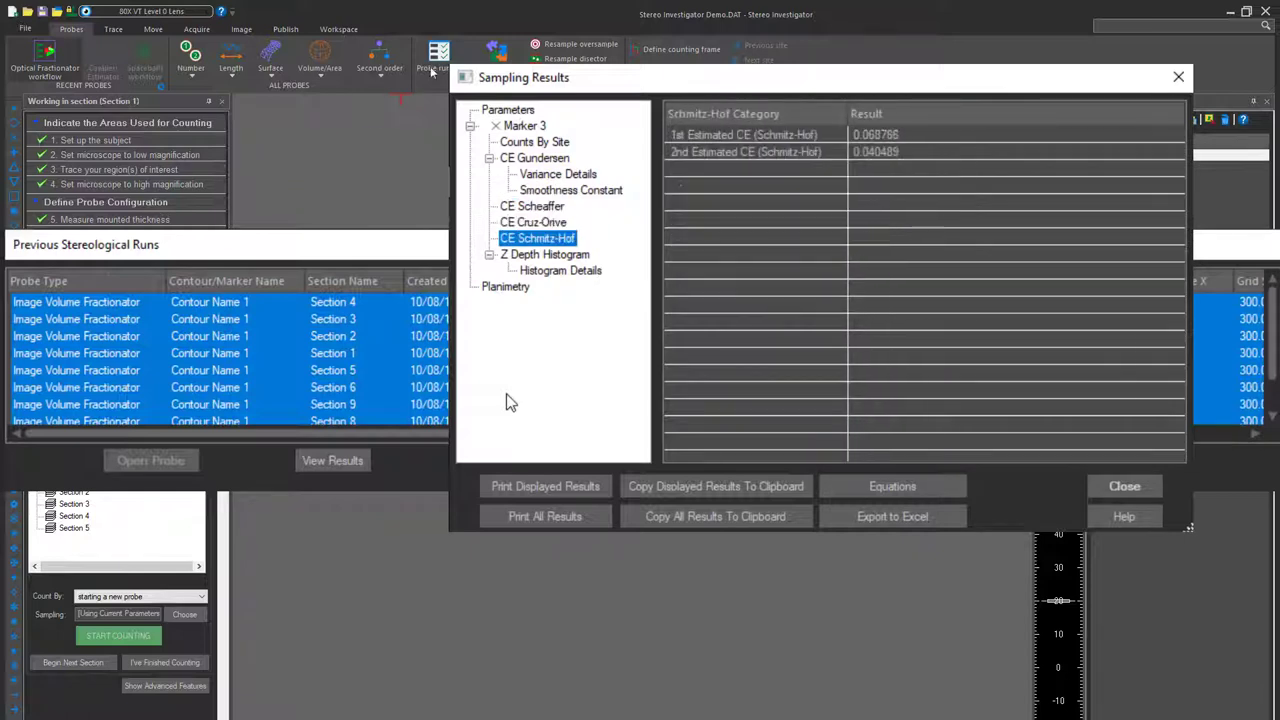
{"action": "key", "text": "Down"}
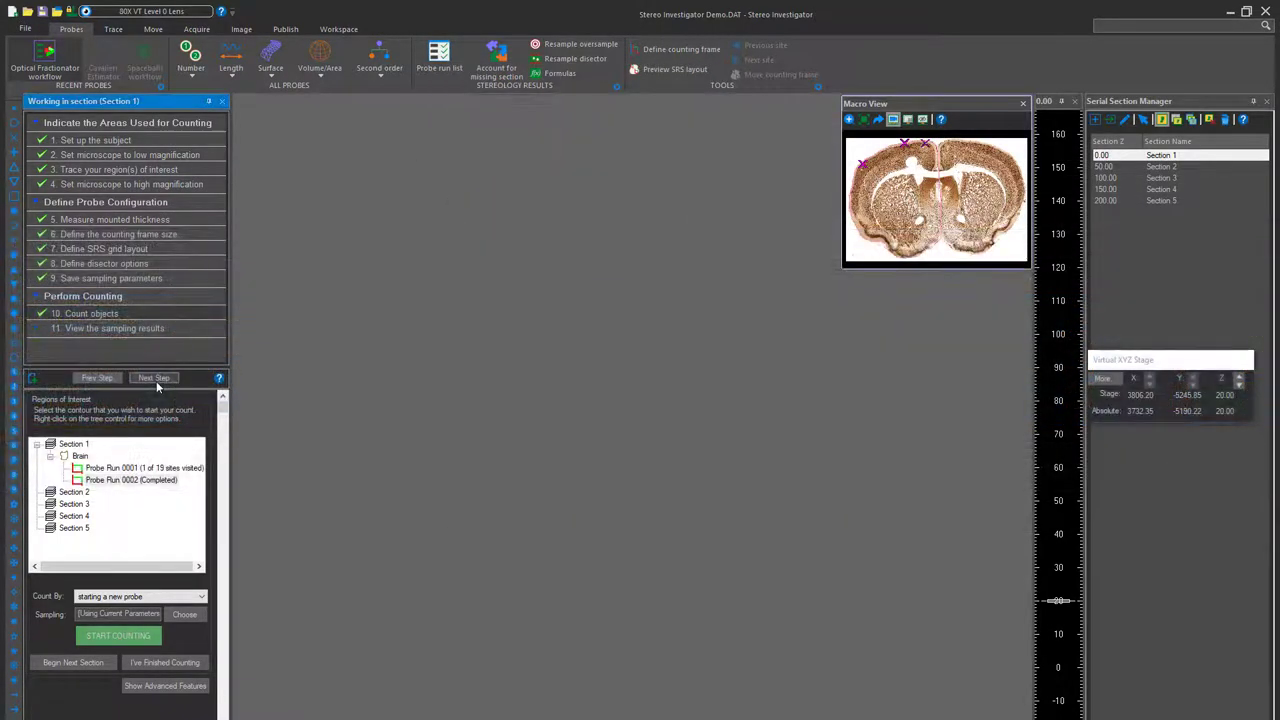
{"action": "left_click", "coordinate": [156, 378]}
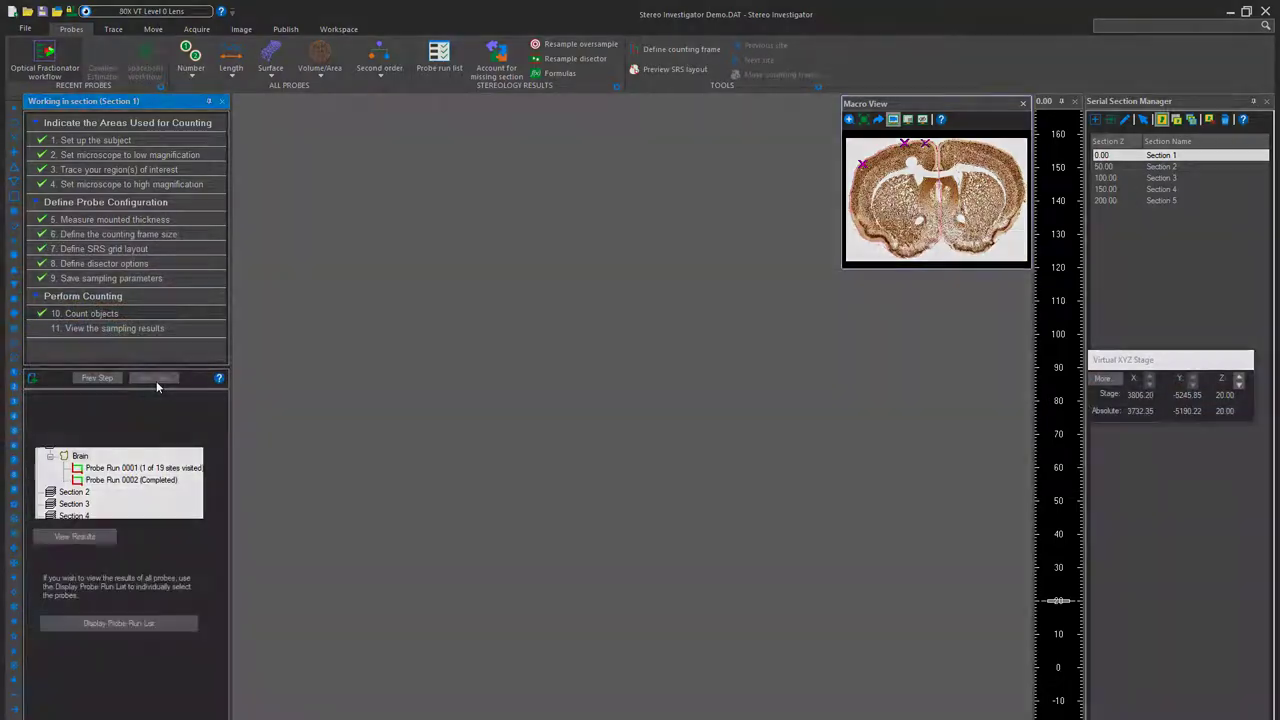